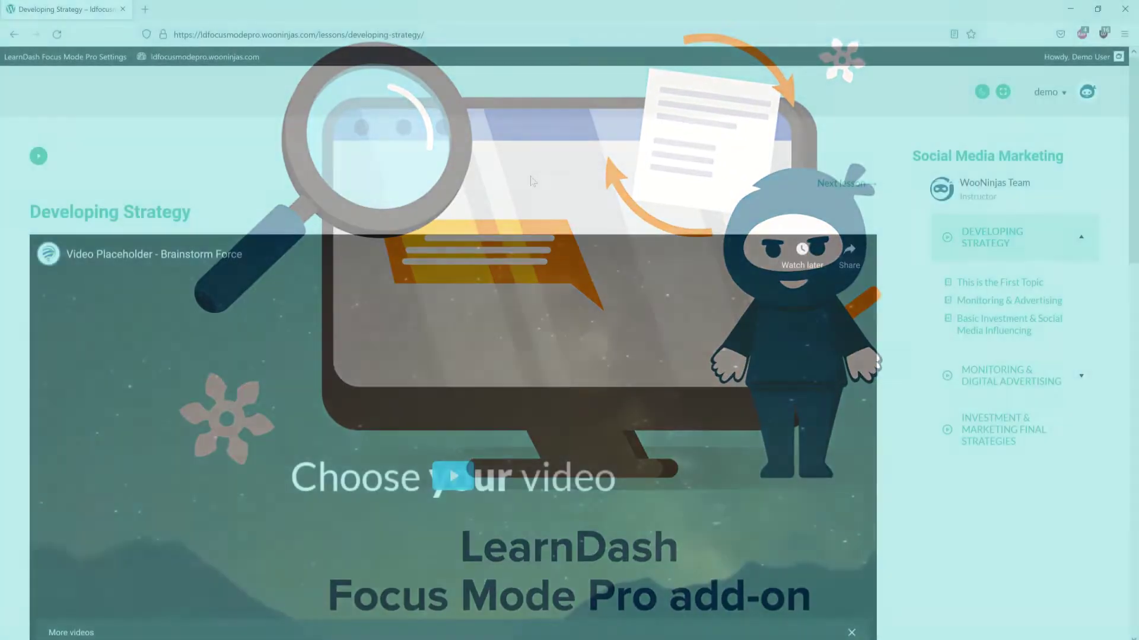
scroll(624, 191, "down", 2)
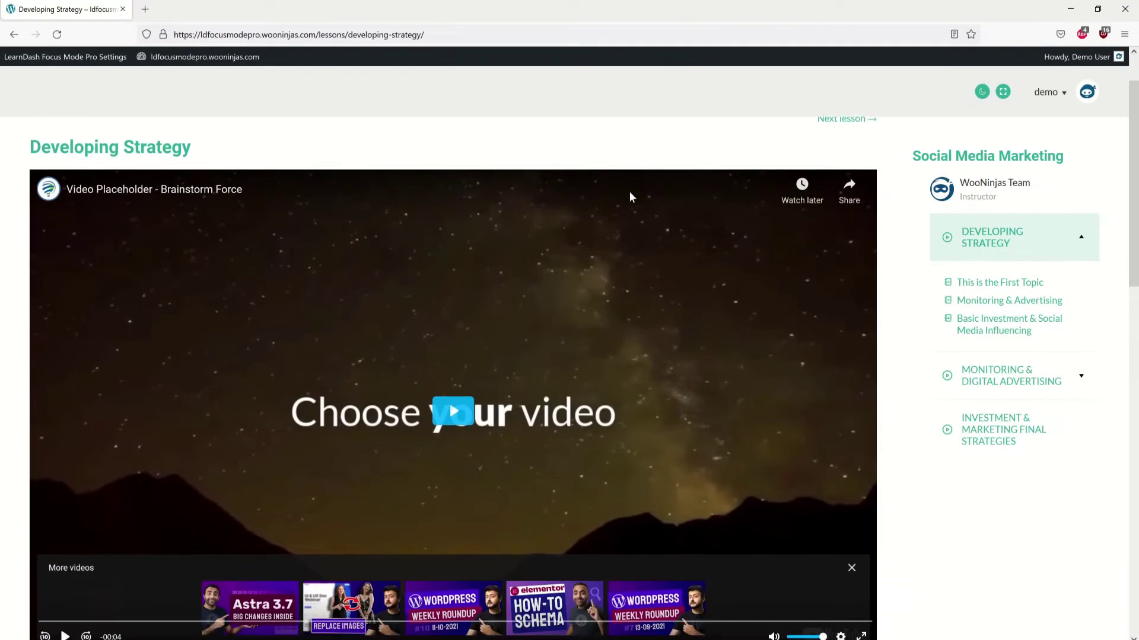
scroll(738, 312, "down", 1)
scroll(744, 329, "down", 1)
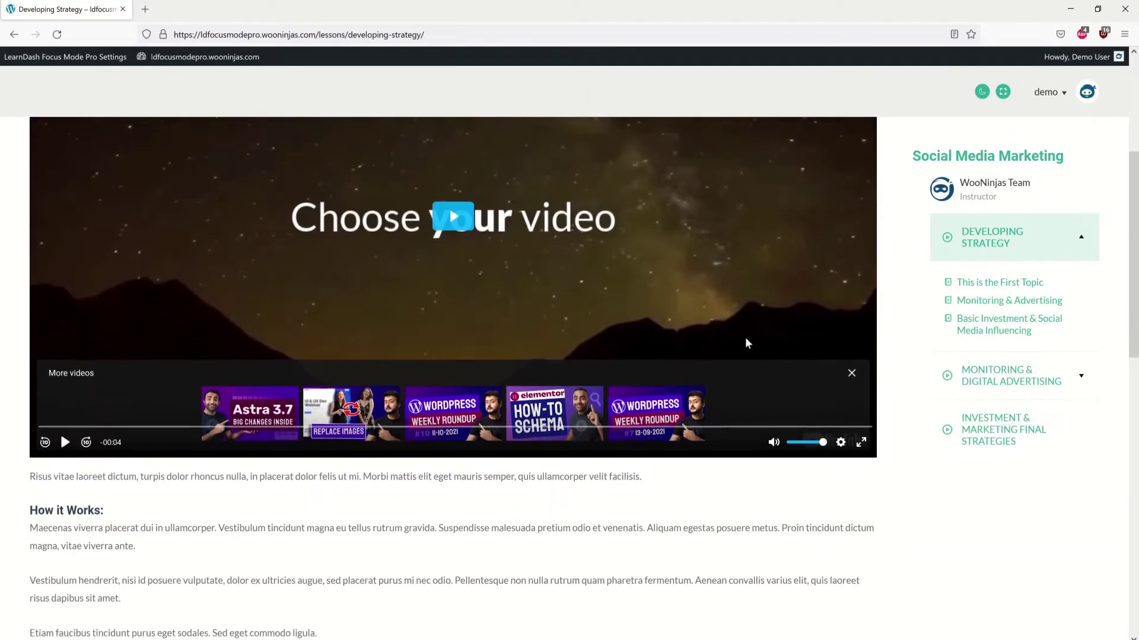
scroll(745, 339, "down", 2)
scroll(743, 352, "down", 2)
scroll(716, 369, "down", 3)
scroll(694, 380, "down", 3)
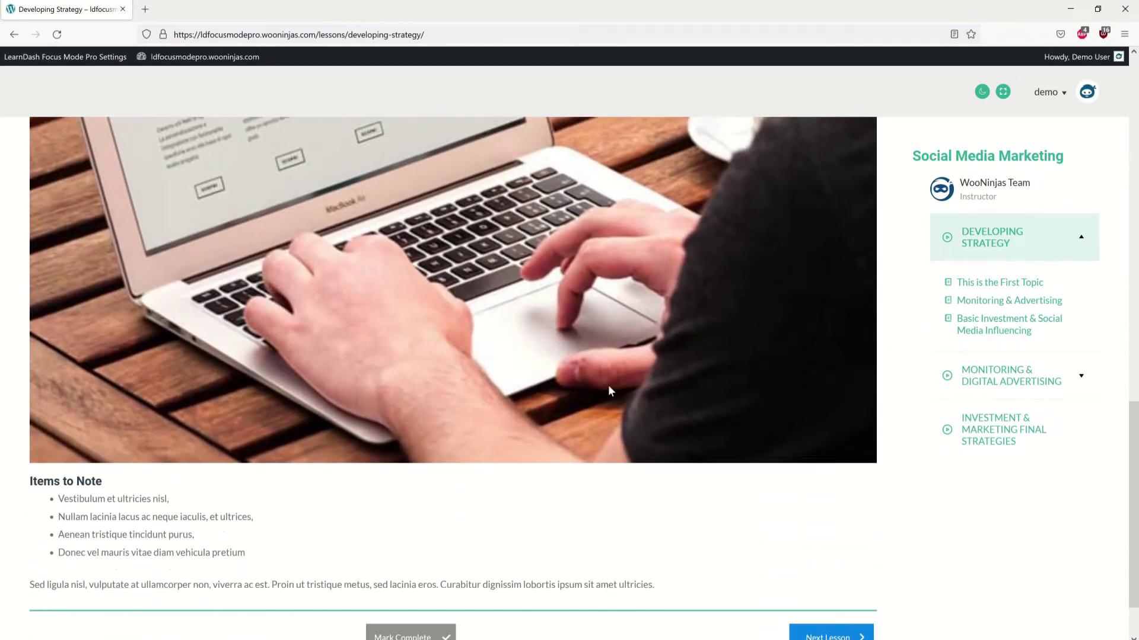
scroll(607, 386, "down", 1)
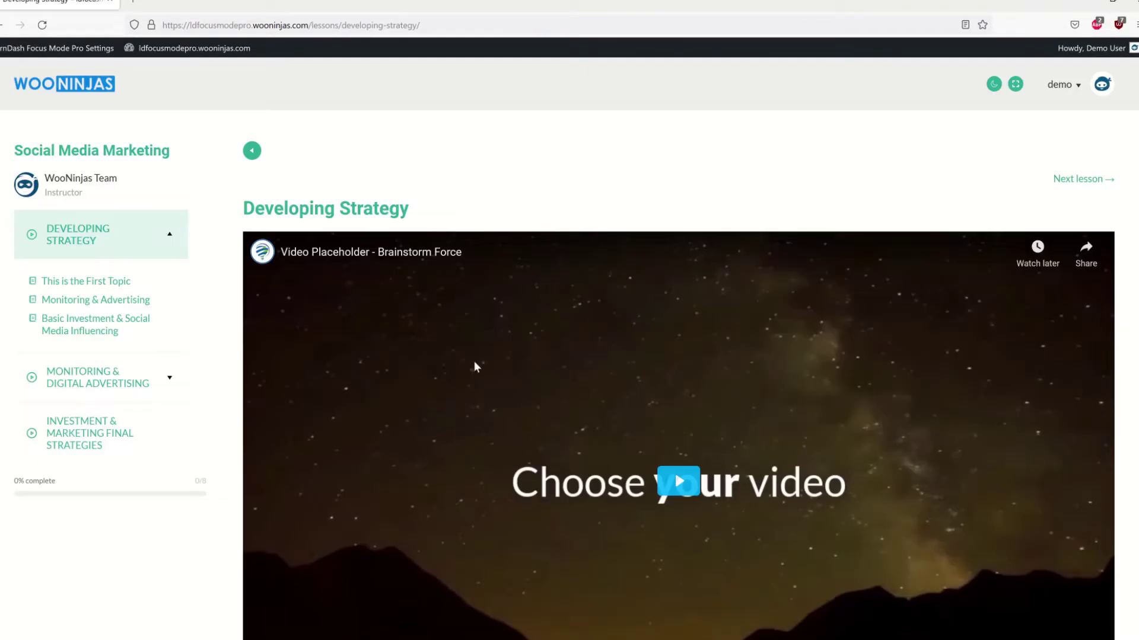
scroll(475, 363, "down", 3)
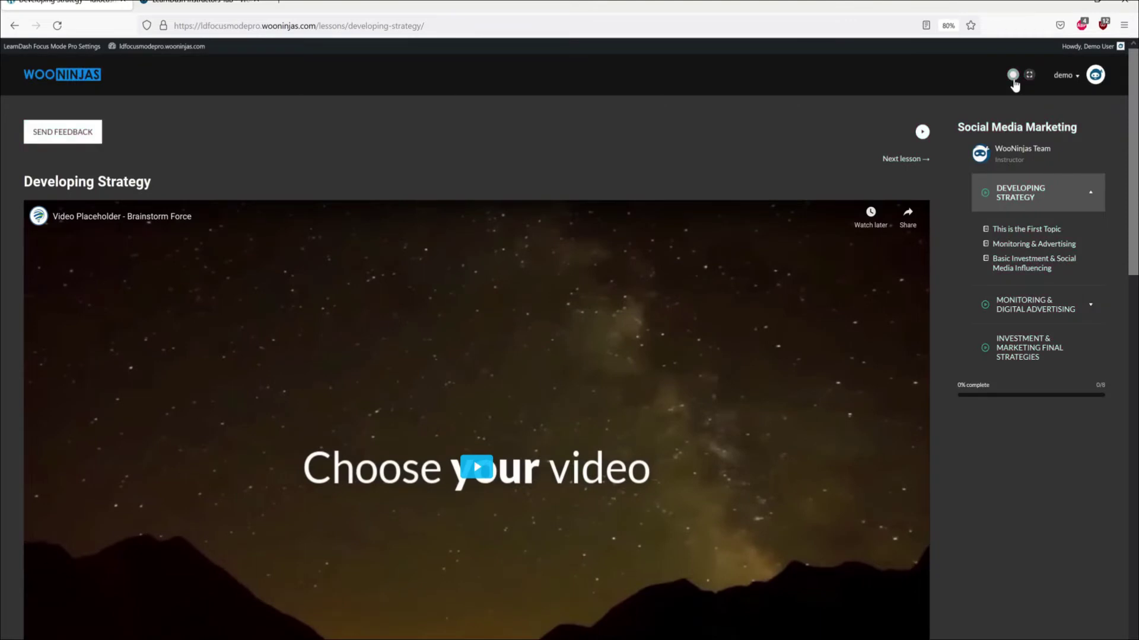
Switch the lesson page to light mode and show it in full screen
left_click(1013, 76)
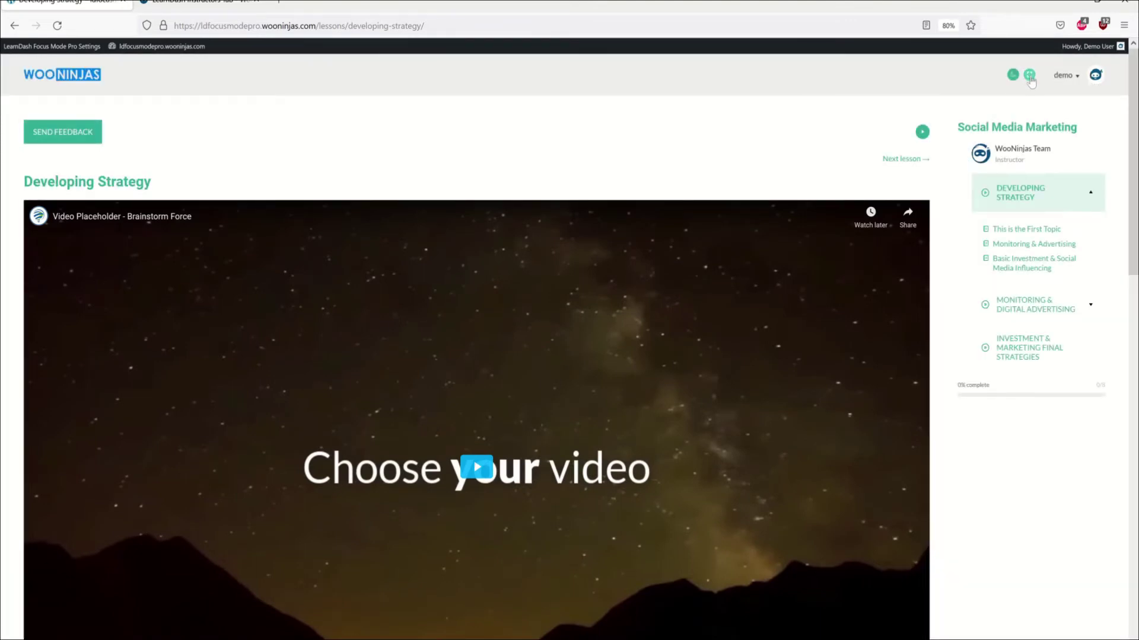
left_click(1029, 76)
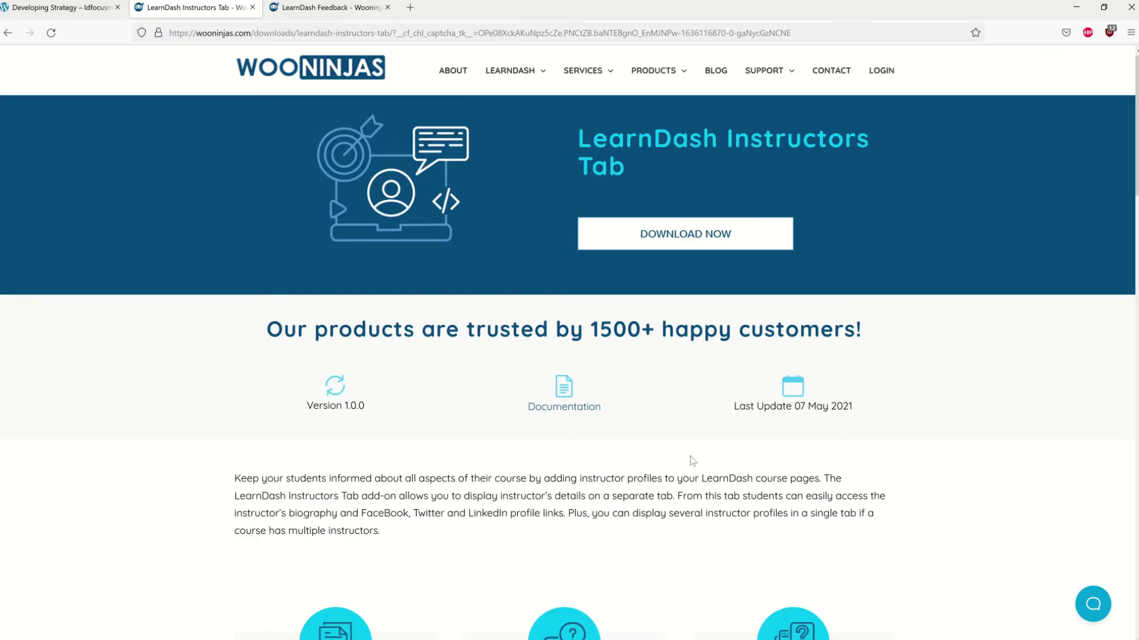
Open the LearnDash Feedback add-on page from the Instructors Tab page
left_click(320, 7)
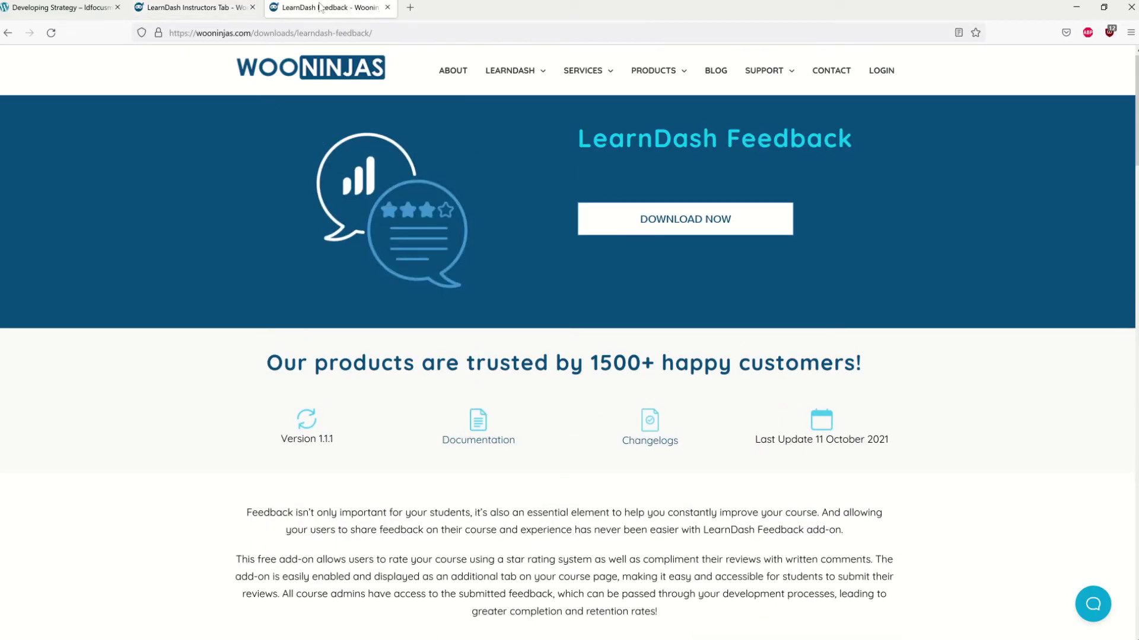